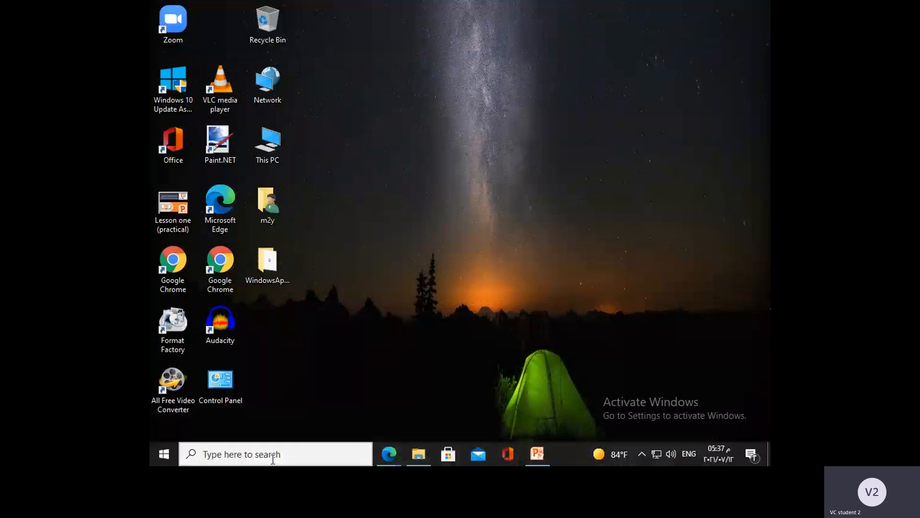
Step: Search Windows for "xampp control panel" and open the XAMPP Control Panel app
{"action": "left_click", "coordinate": [273, 459]}
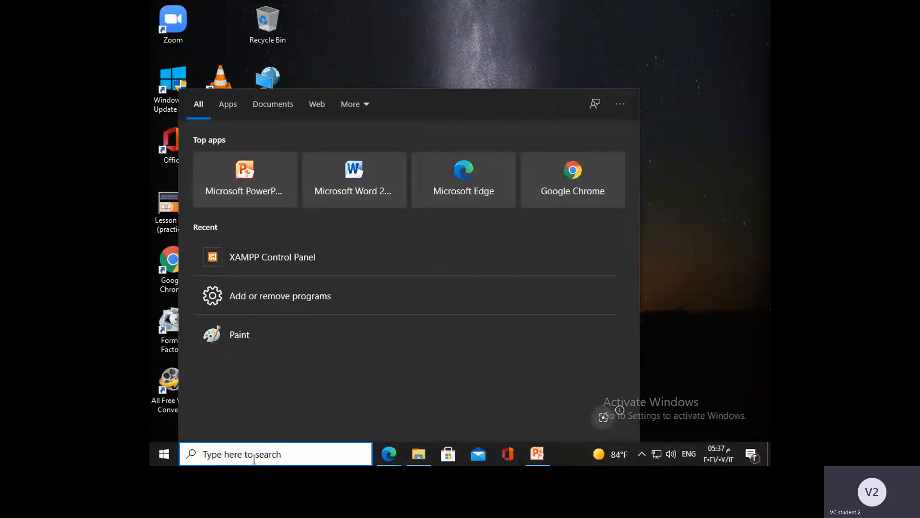
{"action": "type", "text": "xamp"}
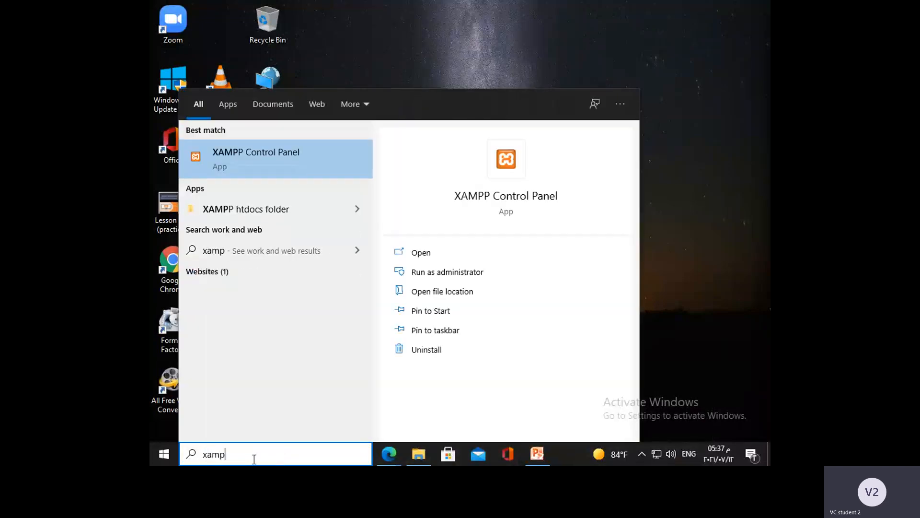
{"action": "type", "text": "p control "}
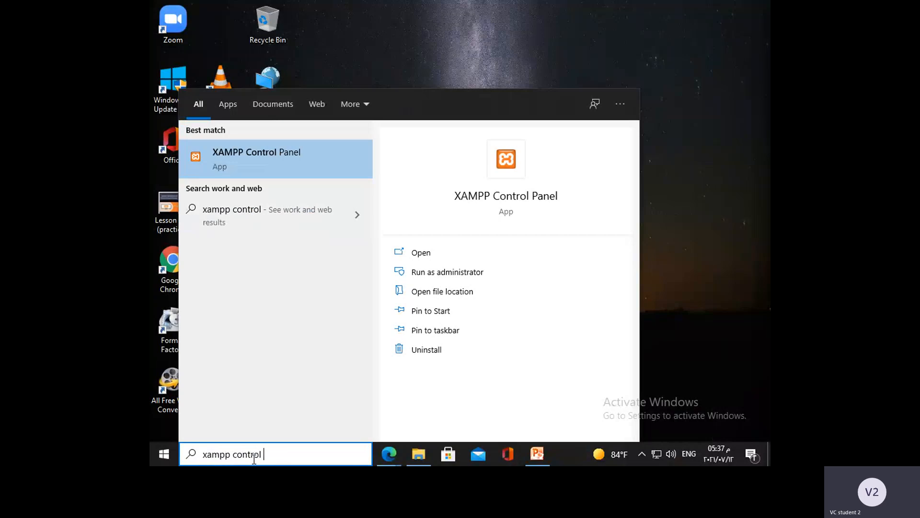
{"action": "type", "text": "panel"}
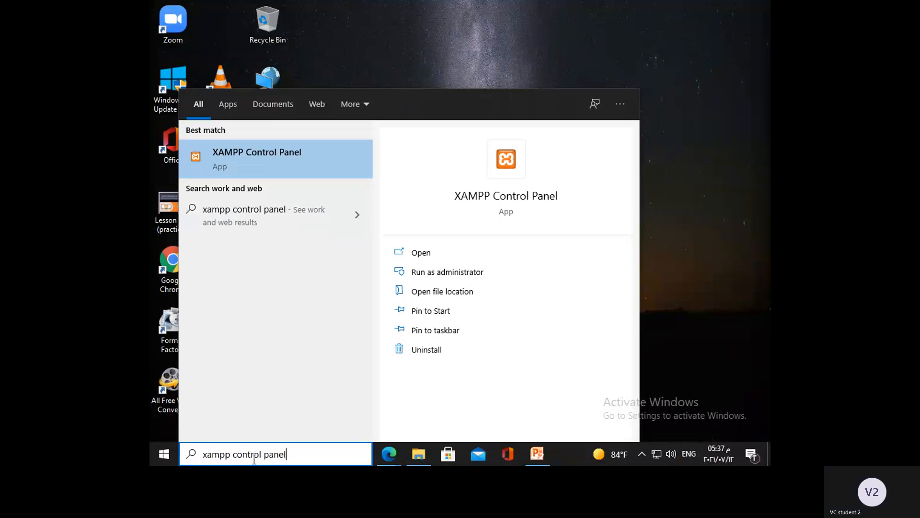
{"action": "left_click", "coordinate": [246, 154]}
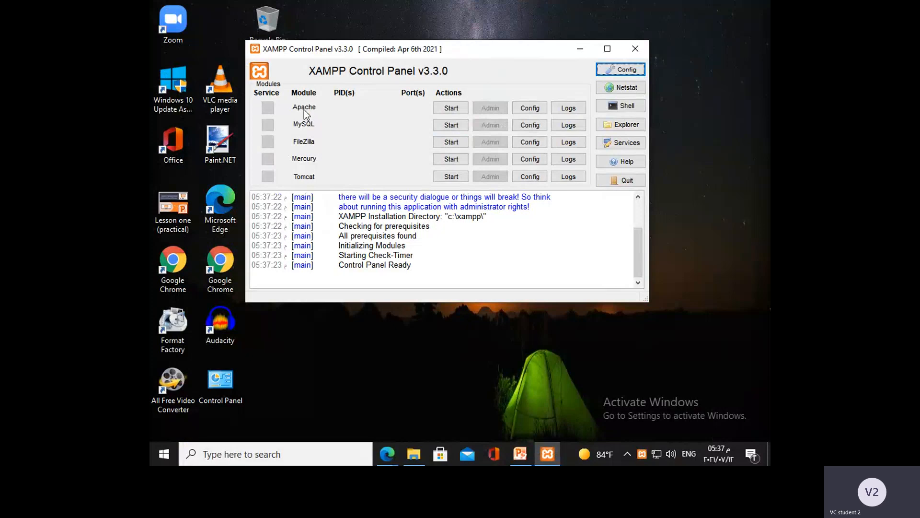
Step: Start the Apache and MySQL modules in the XAMPP Control Panel
{"action": "left_click", "coordinate": [447, 109]}
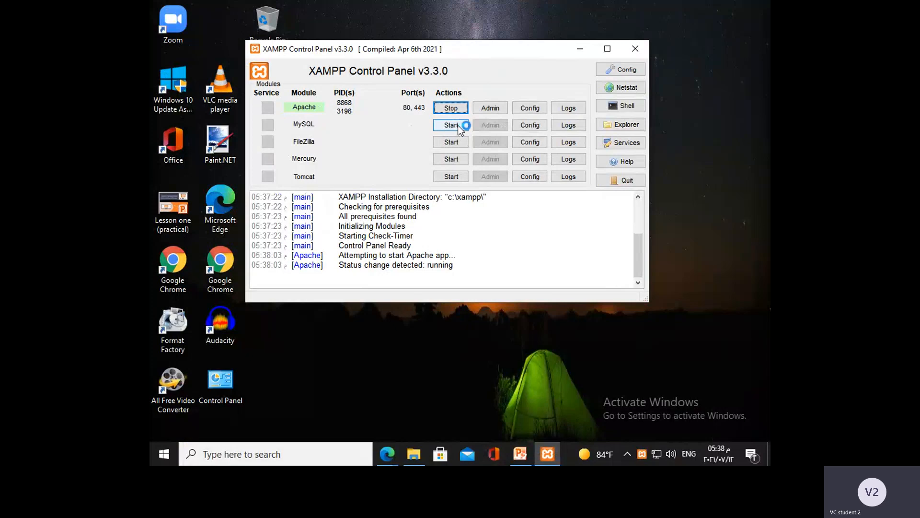
{"action": "left_click", "coordinate": [458, 125]}
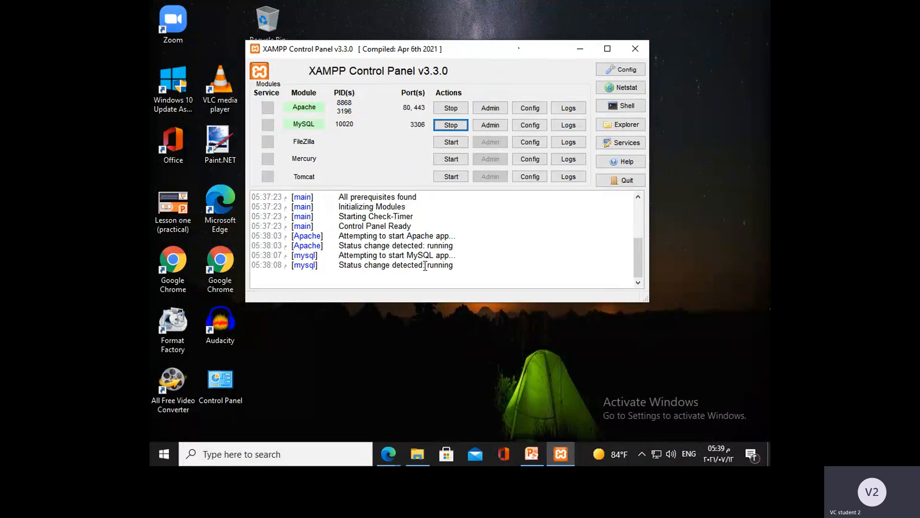
Step: Bring up the PowerPoint lesson outline, and load localhost in the empty new tab of Microsoft Edge
{"action": "left_click", "coordinate": [531, 455]}
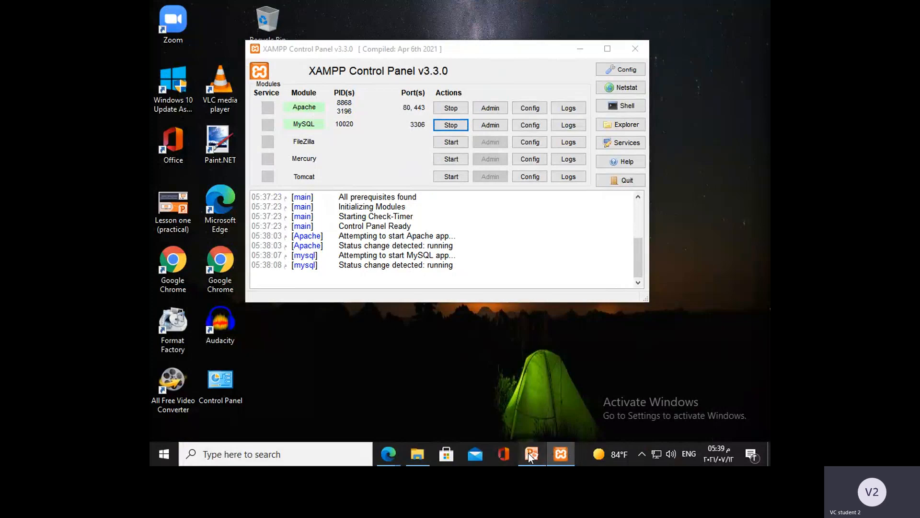
{"action": "left_click", "coordinate": [531, 454]}
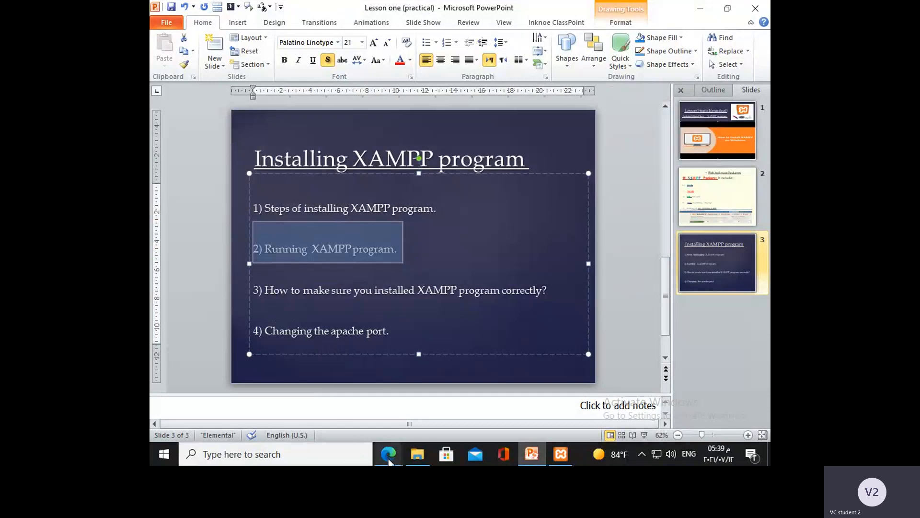
{"action": "left_click", "coordinate": [388, 457]}
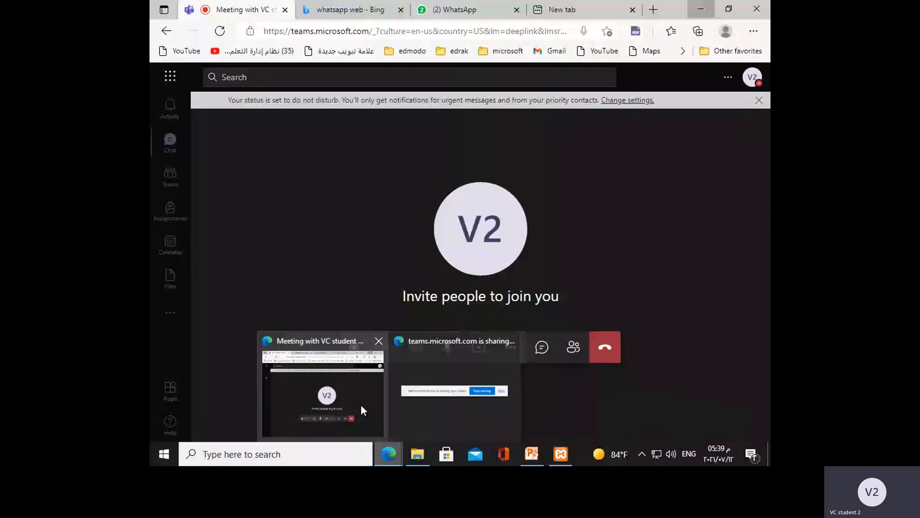
{"action": "left_click", "coordinate": [361, 405]}
{"action": "left_click", "coordinate": [554, 13]}
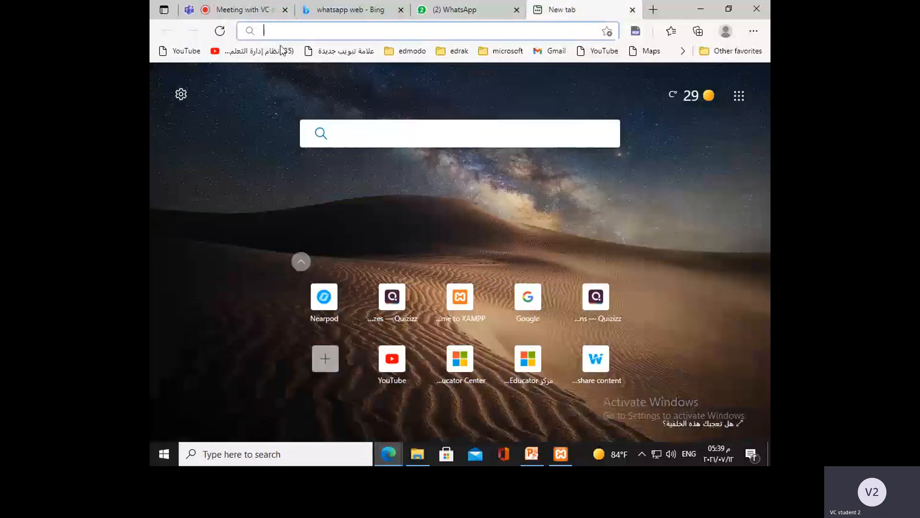
{"action": "left_click", "coordinate": [277, 32]}
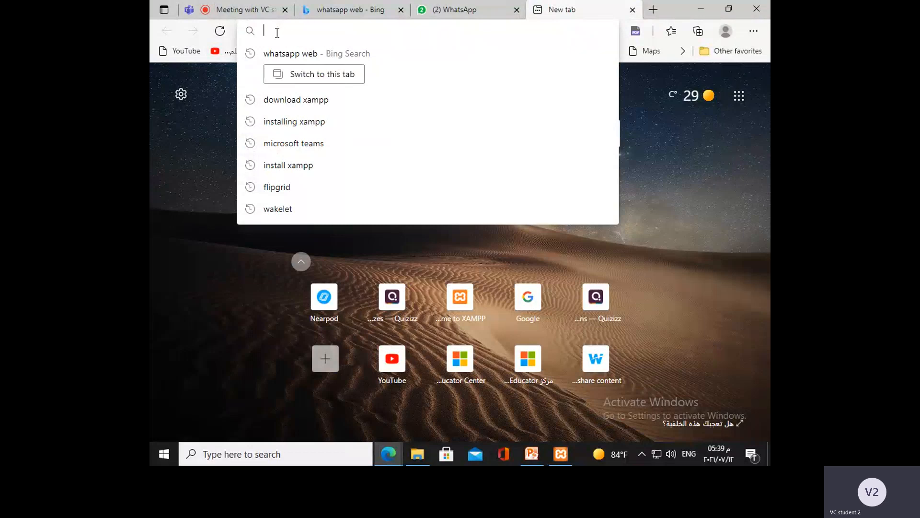
{"action": "type", "text": "localhost"}
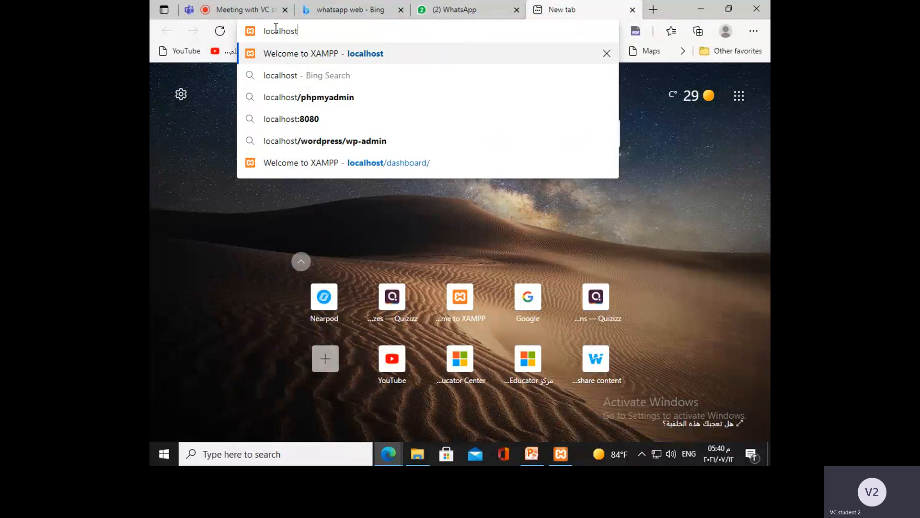
{"action": "left_click_drag", "start_coordinate": [263, 30], "coordinate": [311, 30]}
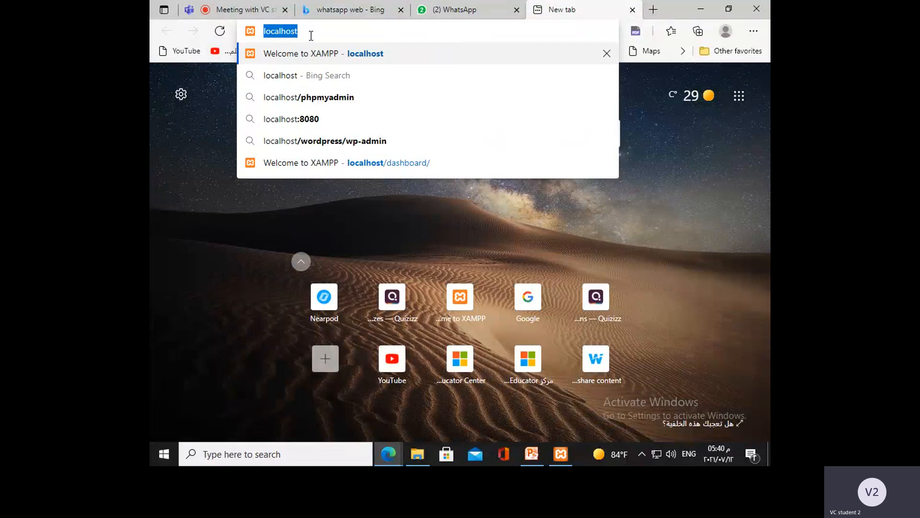
{"action": "left_click", "coordinate": [311, 36]}
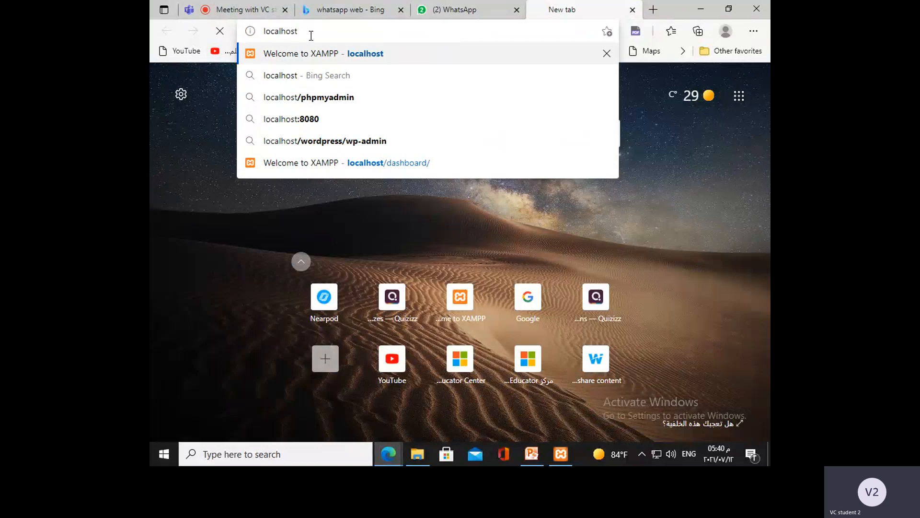
{"action": "key", "text": "Return"}
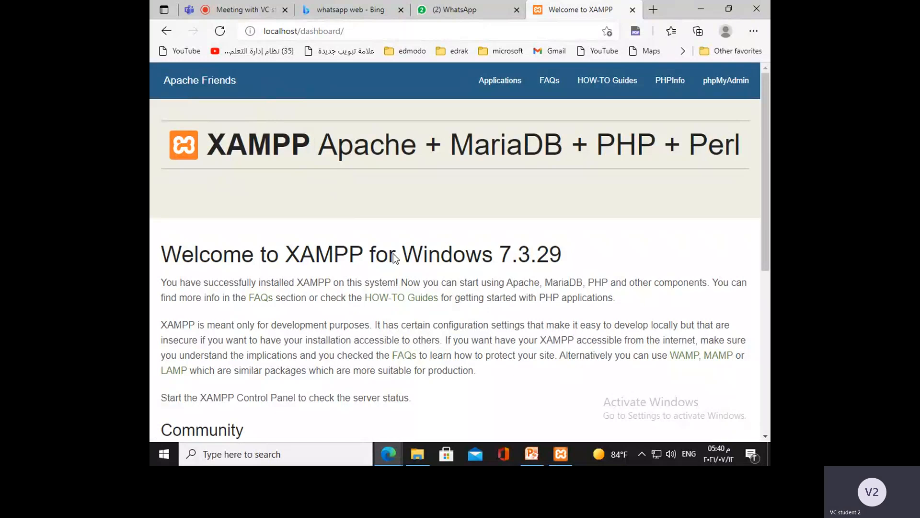
Step: Switch between the "Installing XAMPP program" slide in PowerPoint and the XAMPP welcome page in Edge to review both
{"action": "left_click", "coordinate": [533, 451]}
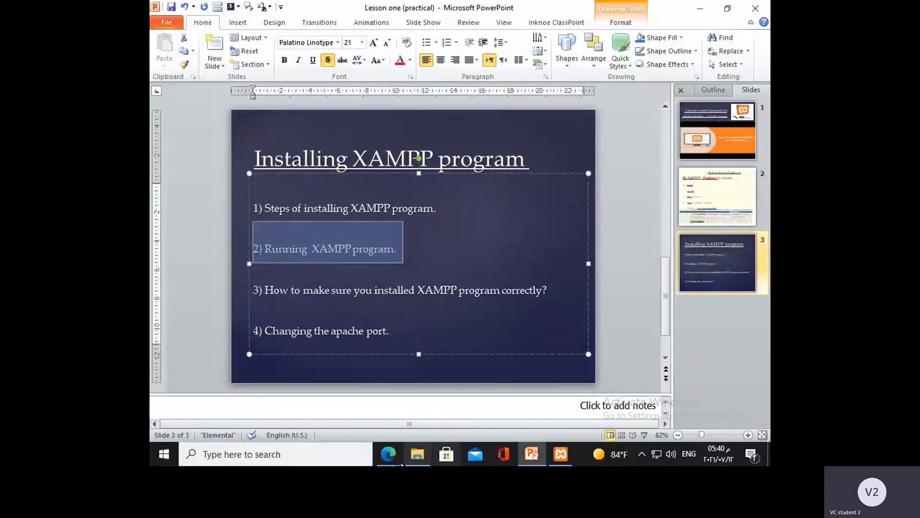
{"action": "mouse_move", "coordinate": [396, 455]}
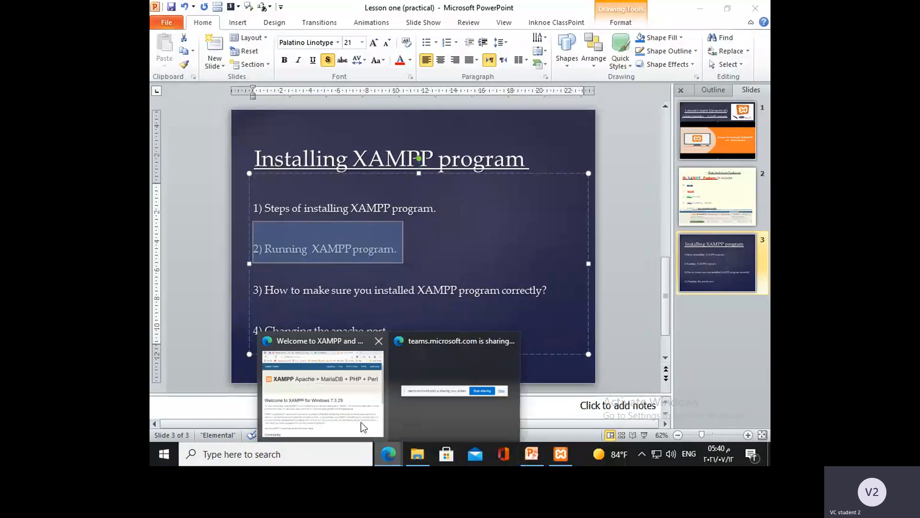
{"action": "left_click", "coordinate": [361, 421]}
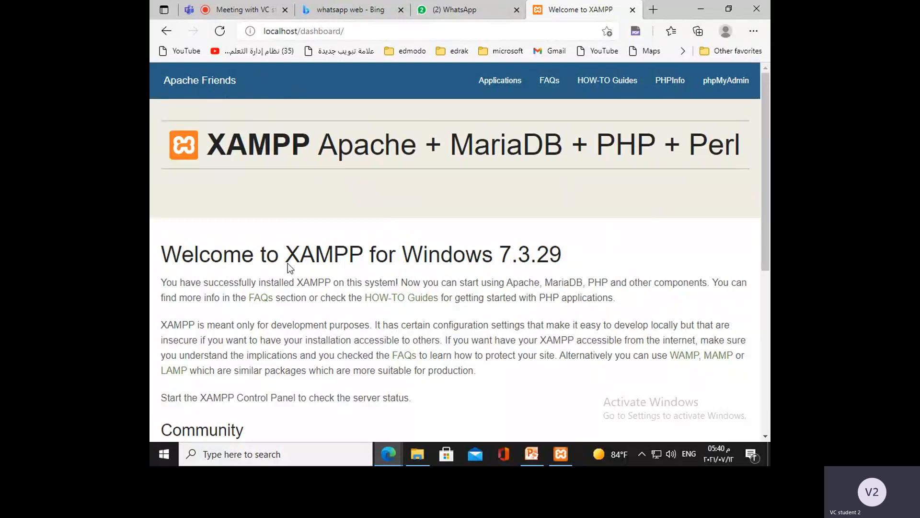
{"action": "left_click", "coordinate": [532, 458]}
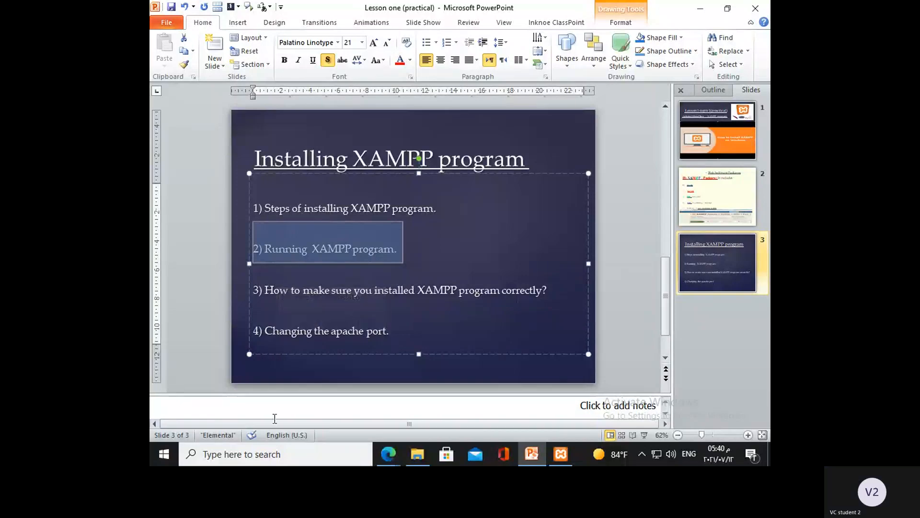
Step: Close the XAMPP Control Panel and minimize the PowerPoint and Edge windows to return to the desktop
{"action": "left_click", "coordinate": [565, 463]}
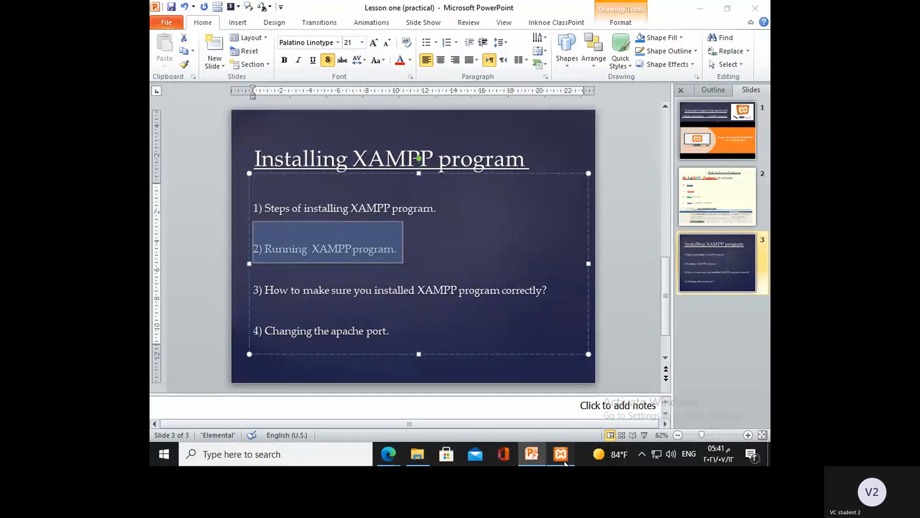
{"action": "left_click", "coordinate": [636, 48]}
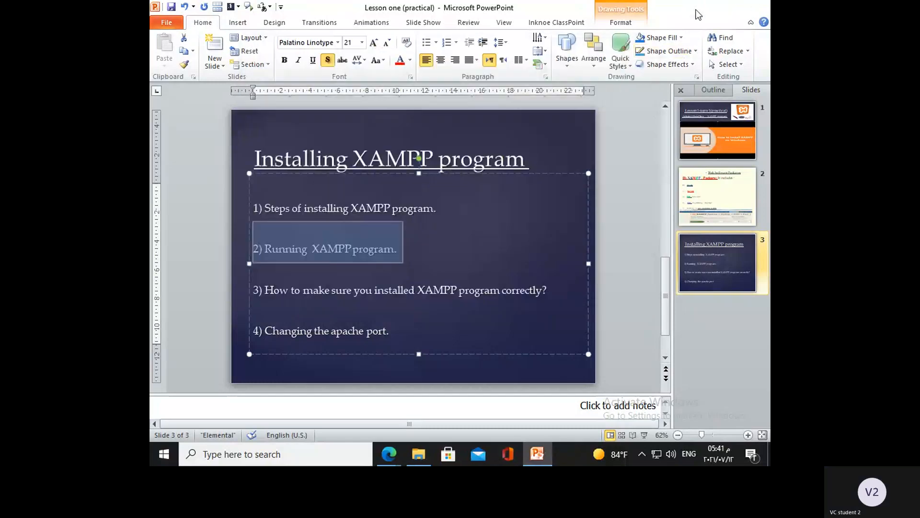
{"action": "left_click", "coordinate": [698, 13]}
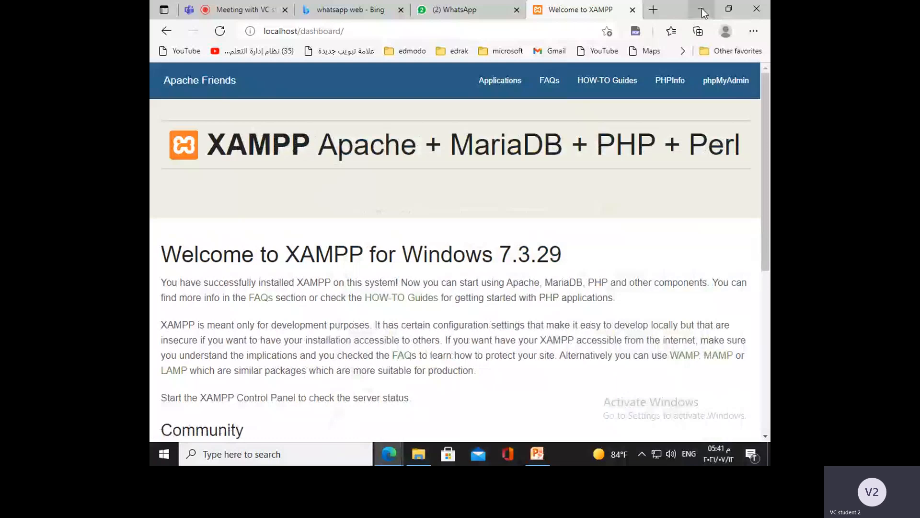
{"action": "left_click", "coordinate": [701, 8]}
Step: Reopen the XAMPP Control Panel by searching Windows for "xampp control panel"
{"action": "left_click", "coordinate": [316, 456]}
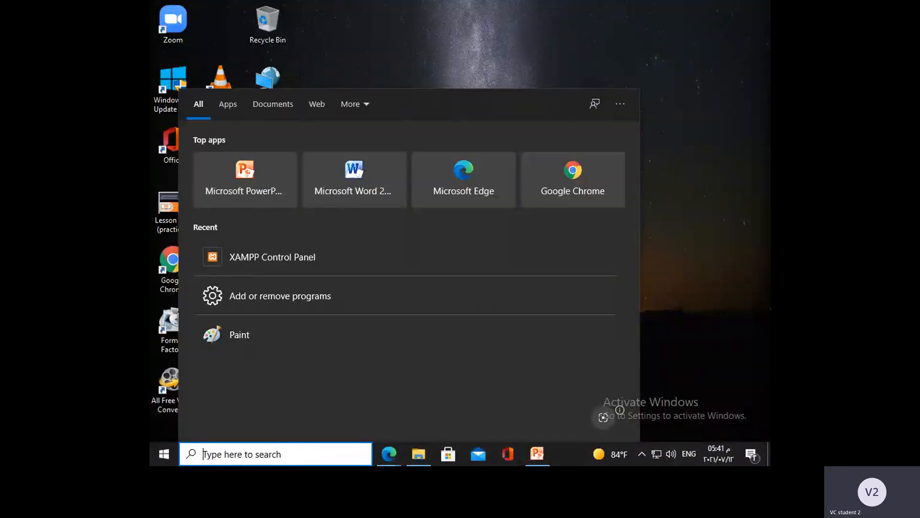
{"action": "type", "text": "xampp "}
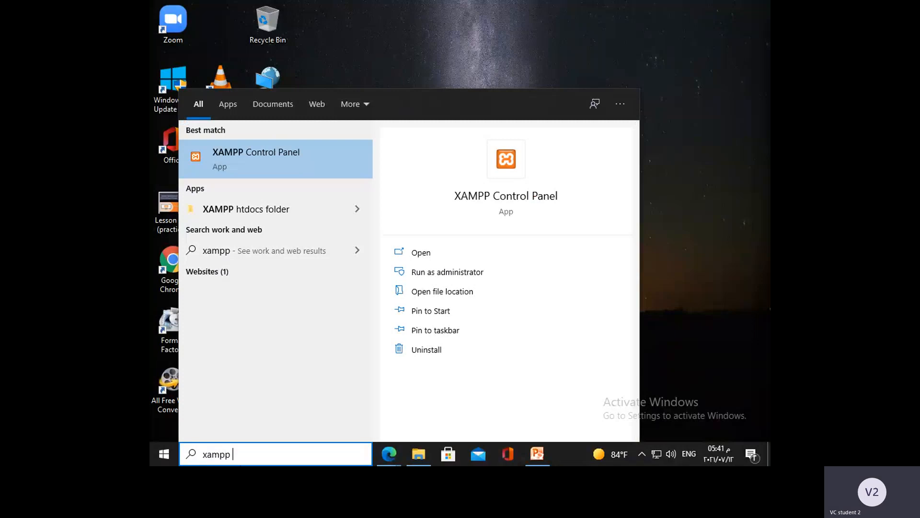
{"action": "type", "text": "control "}
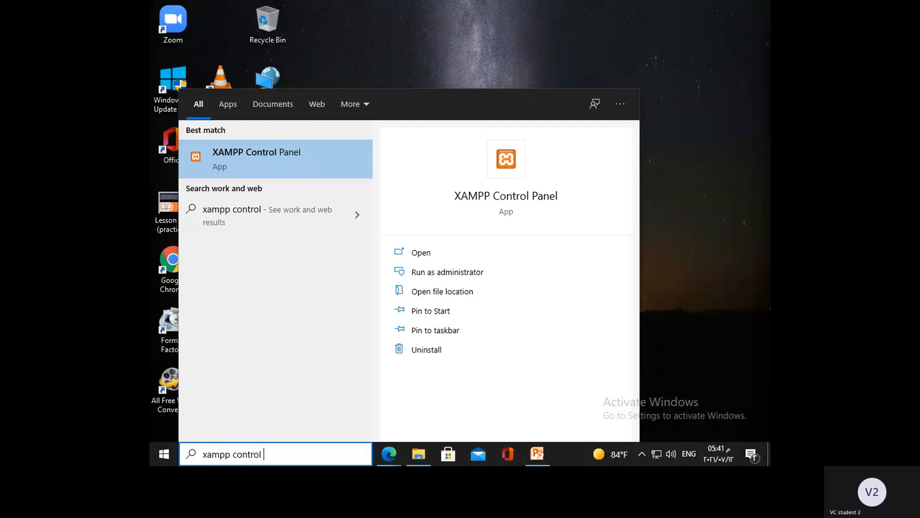
{"action": "type", "text": "panel"}
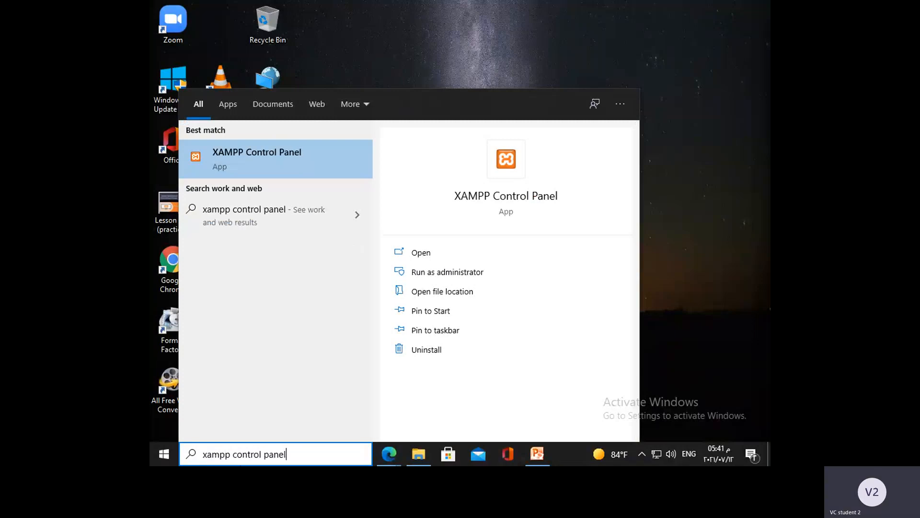
{"action": "left_click", "coordinate": [228, 154]}
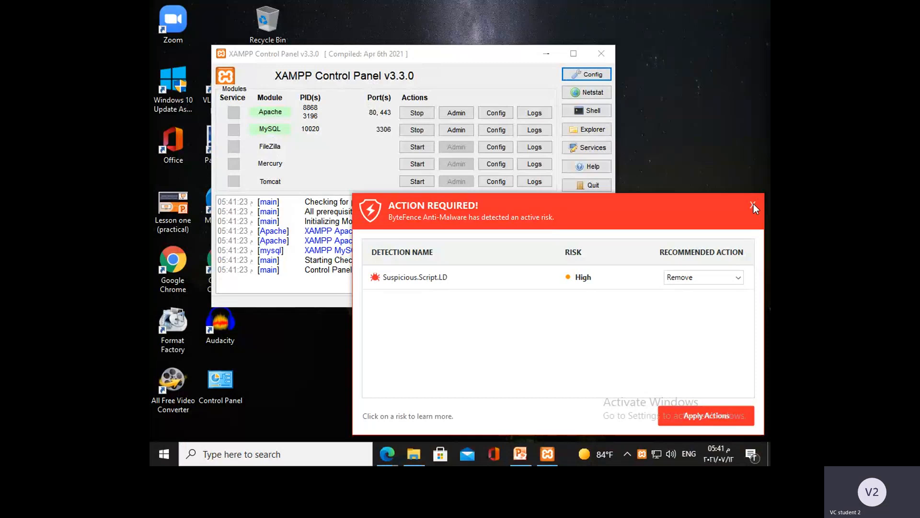
Step: Dismiss the ByteFence Anti-Malware alert without applying its recommended action, and confirm closing it with unresolved risks
{"action": "left_click", "coordinate": [753, 204]}
{"action": "left_click", "coordinate": [670, 349]}
{"action": "left_click", "coordinate": [752, 205]}
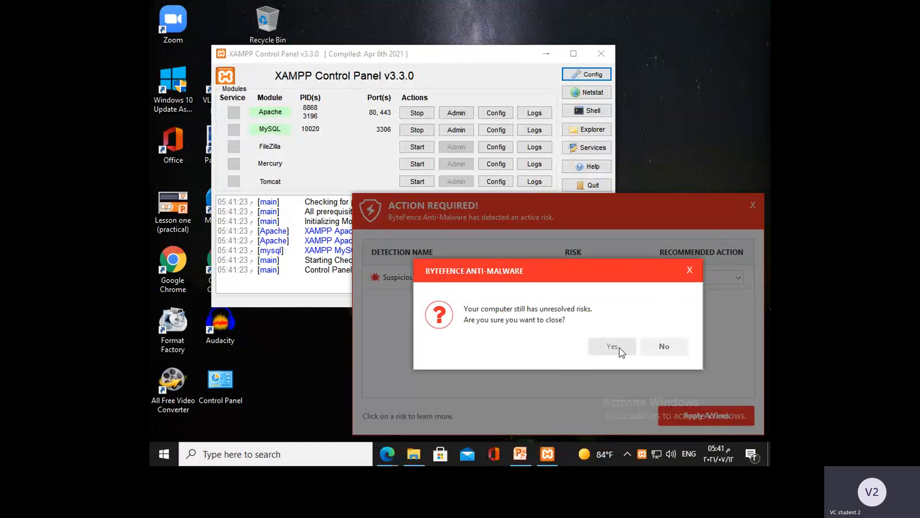
{"action": "left_click", "coordinate": [674, 346]}
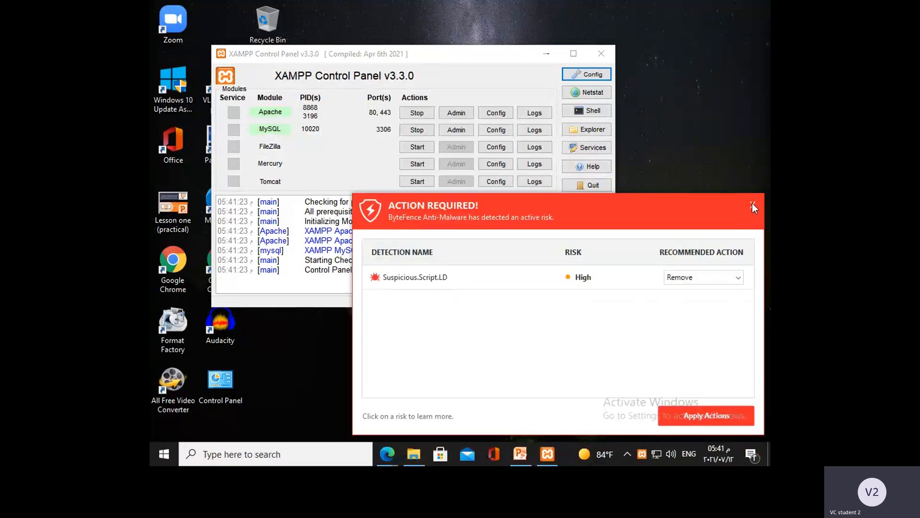
{"action": "left_click", "coordinate": [751, 204]}
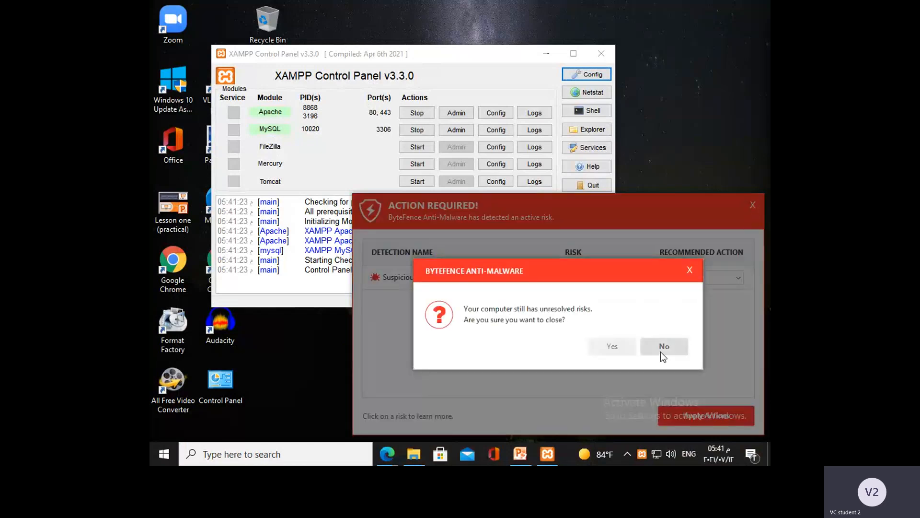
{"action": "left_click", "coordinate": [661, 352]}
{"action": "left_click", "coordinate": [751, 203]}
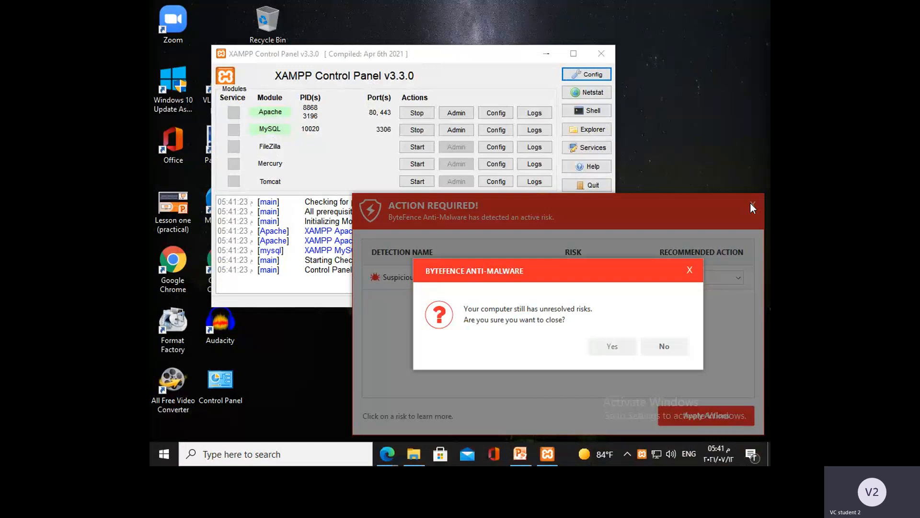
{"action": "left_click", "coordinate": [626, 345]}
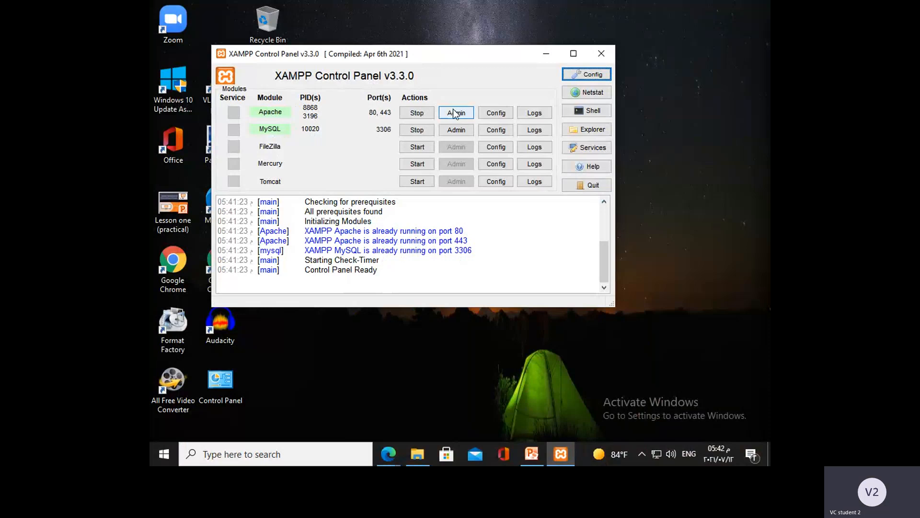
Step: Open Apache's httpd.conf configuration file from the XAMPP Control Panel and maximize the Notepad window
{"action": "left_click", "coordinate": [491, 117]}
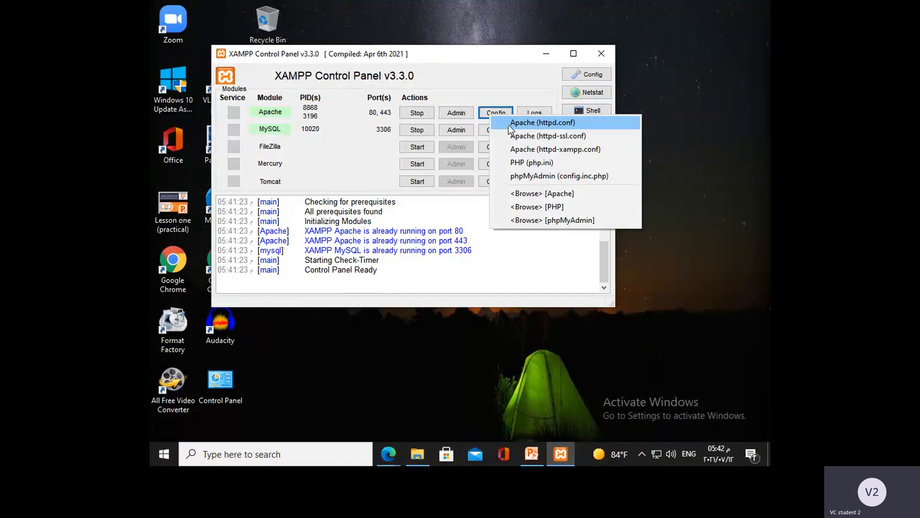
{"action": "left_click", "coordinate": [509, 126]}
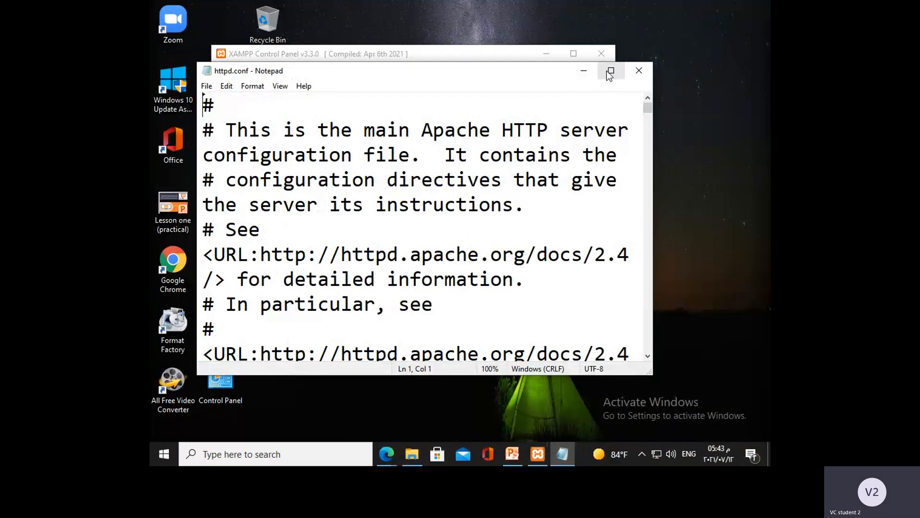
{"action": "left_click", "coordinate": [610, 72]}
Step: Find the uncommented Listen directive in httpd.conf and set its port to 81
{"action": "scroll", "coordinate": [379, 269], "scroll_direction": "down", "scroll_amount": 2}
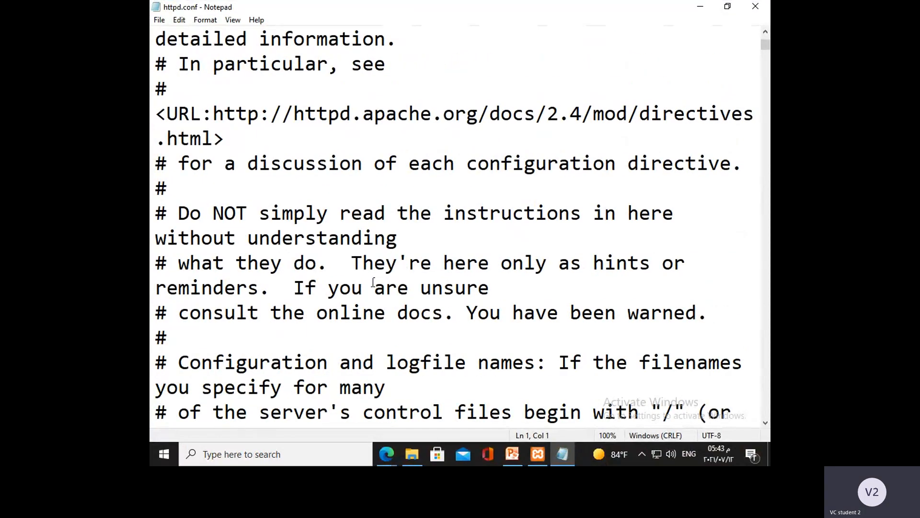
{"action": "scroll", "coordinate": [374, 282], "scroll_direction": "down", "scroll_amount": 9}
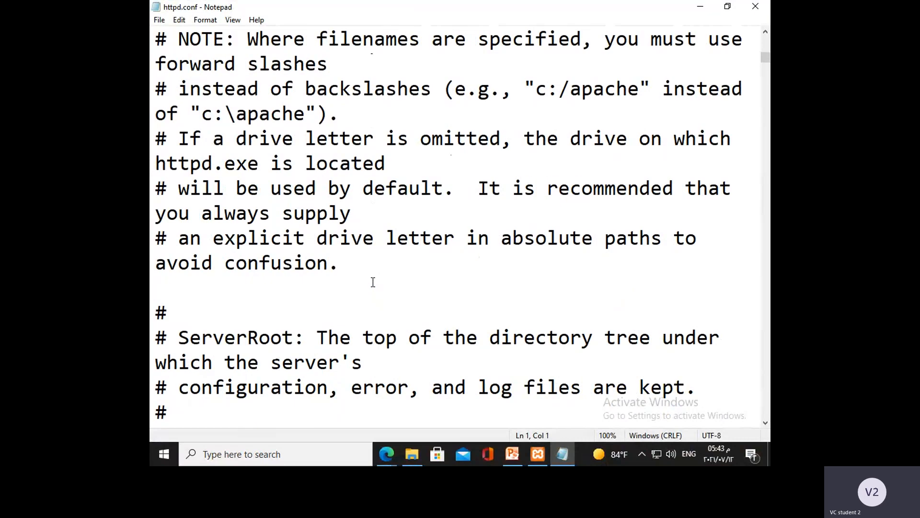
{"action": "scroll", "coordinate": [373, 282], "scroll_direction": "down", "scroll_amount": 10}
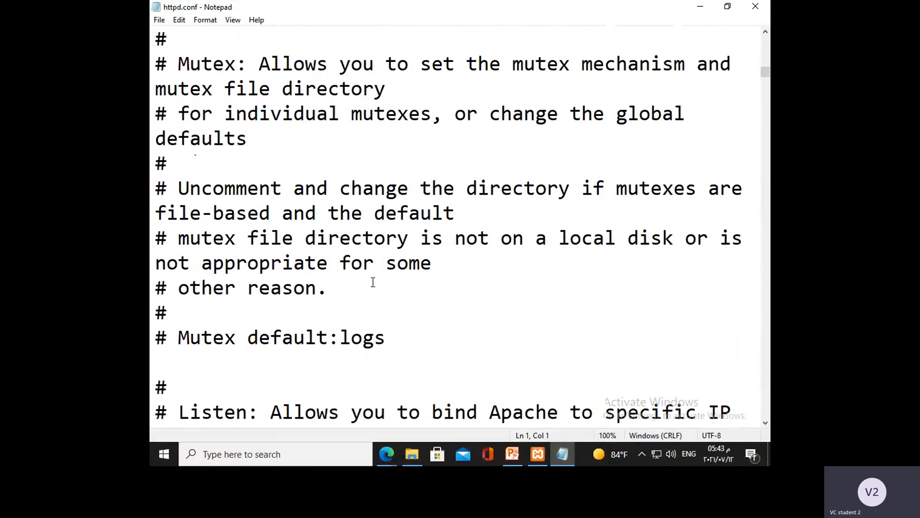
{"action": "scroll", "coordinate": [374, 282], "scroll_direction": "down", "scroll_amount": 6}
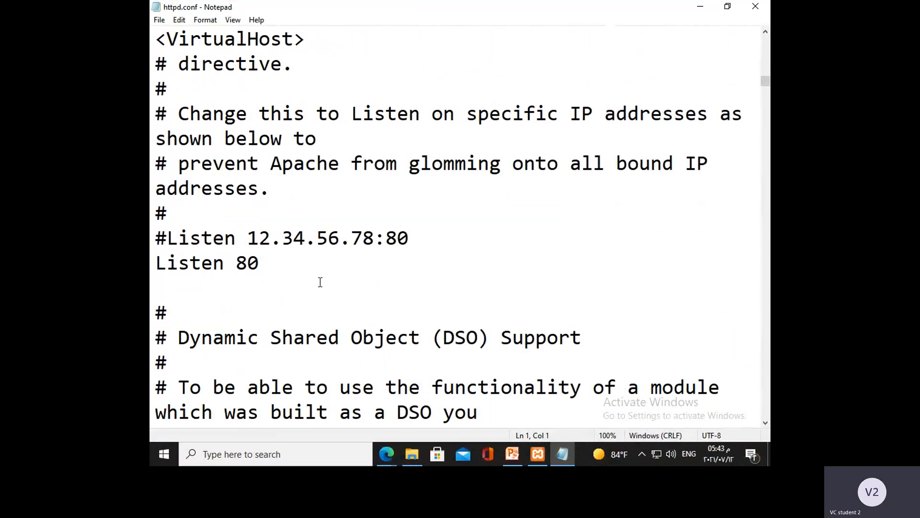
{"action": "left_click_drag", "start_coordinate": [156, 262], "coordinate": [260, 264]}
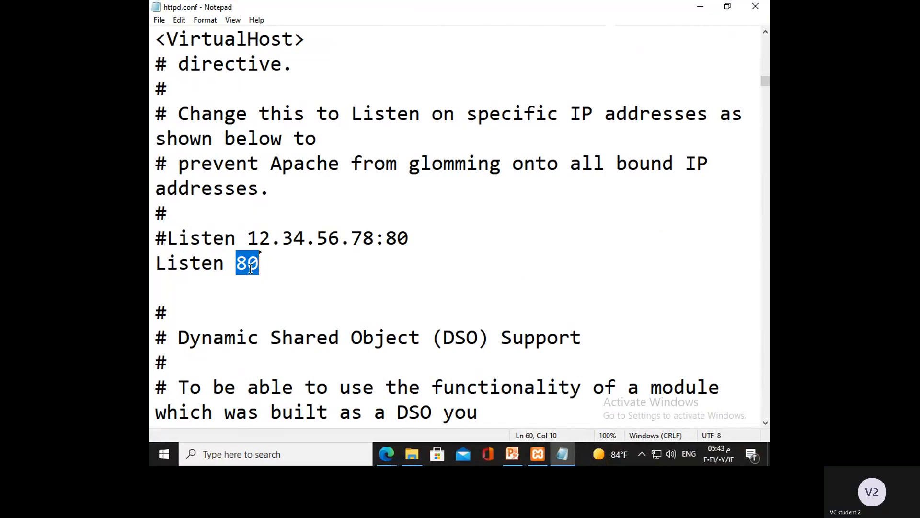
{"action": "left_click_drag", "start_coordinate": [250, 264], "coordinate": [257, 264]}
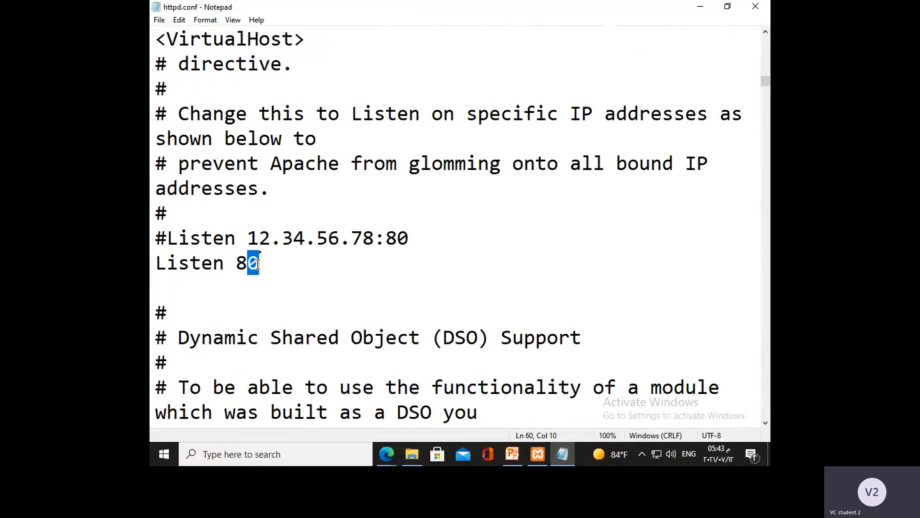
{"action": "type", "text": "1"}
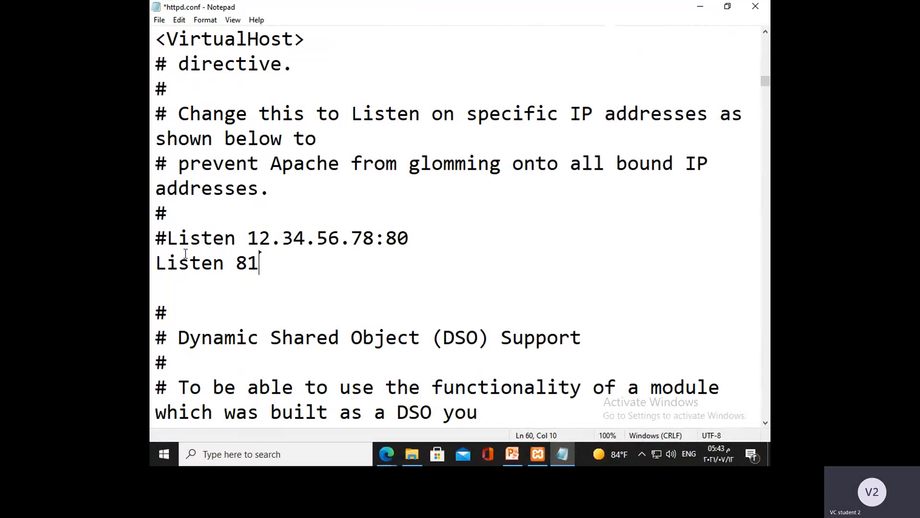
{"action": "left_click_drag", "start_coordinate": [235, 259], "coordinate": [258, 262]}
Step: Save the edited httpd.conf file and close Notepad
{"action": "left_click", "coordinate": [158, 22]}
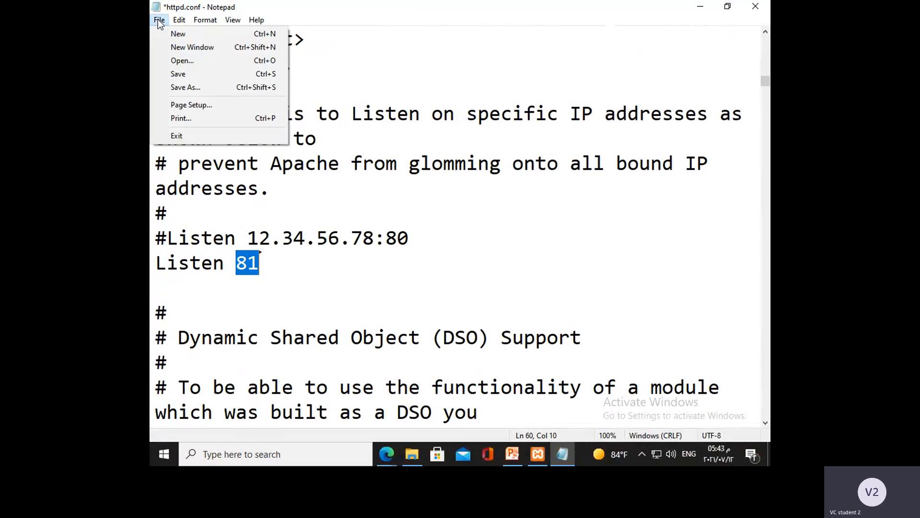
{"action": "left_click", "coordinate": [188, 74]}
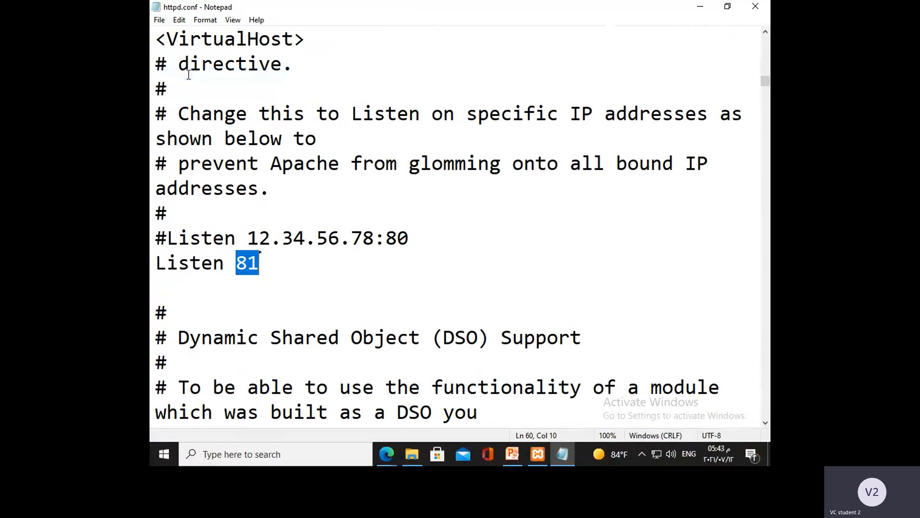
{"action": "left_click", "coordinate": [764, 7]}
{"action": "left_click", "coordinate": [763, 5]}
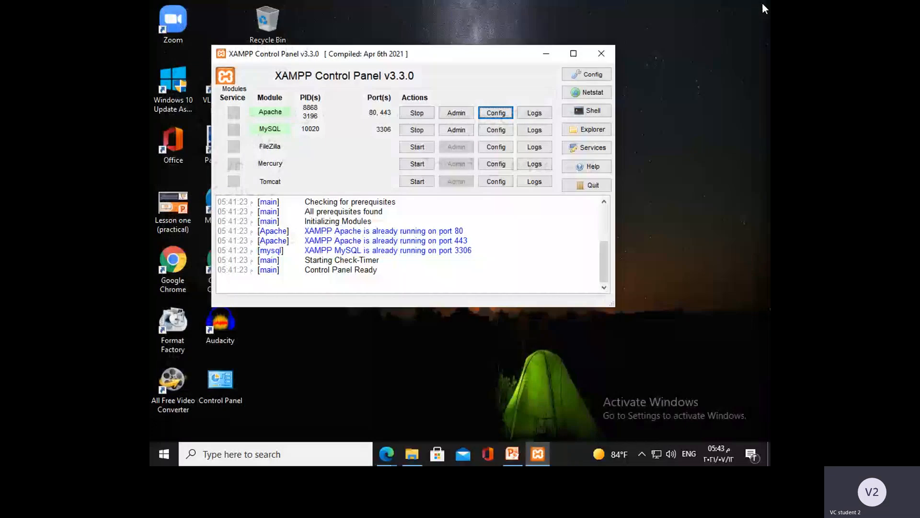
Step: Stop the Apache and MySQL modules and start both again to apply the new port
{"action": "left_click", "coordinate": [420, 114]}
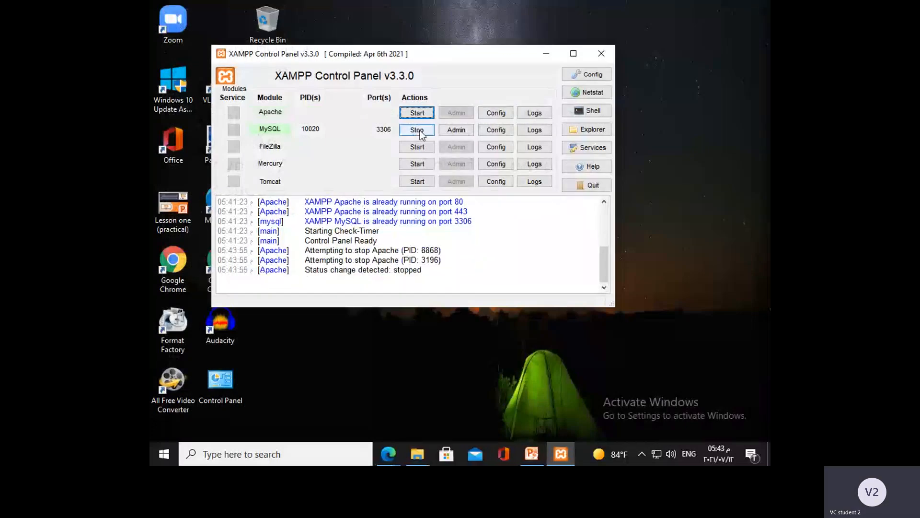
{"action": "left_click", "coordinate": [420, 133]}
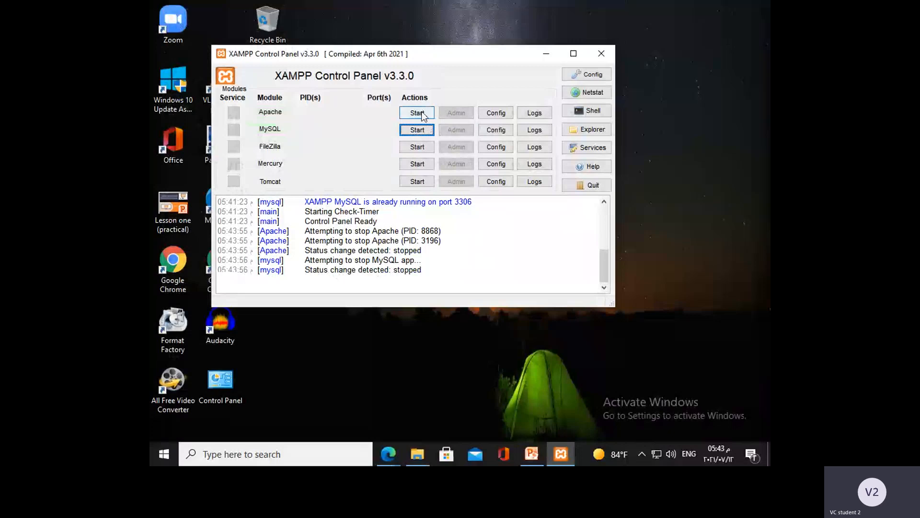
{"action": "left_click", "coordinate": [425, 113]}
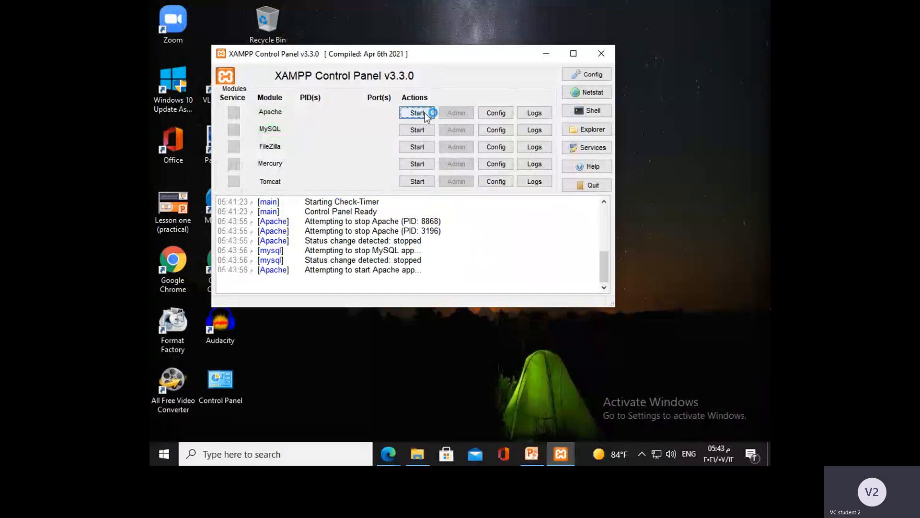
{"action": "left_click", "coordinate": [423, 131]}
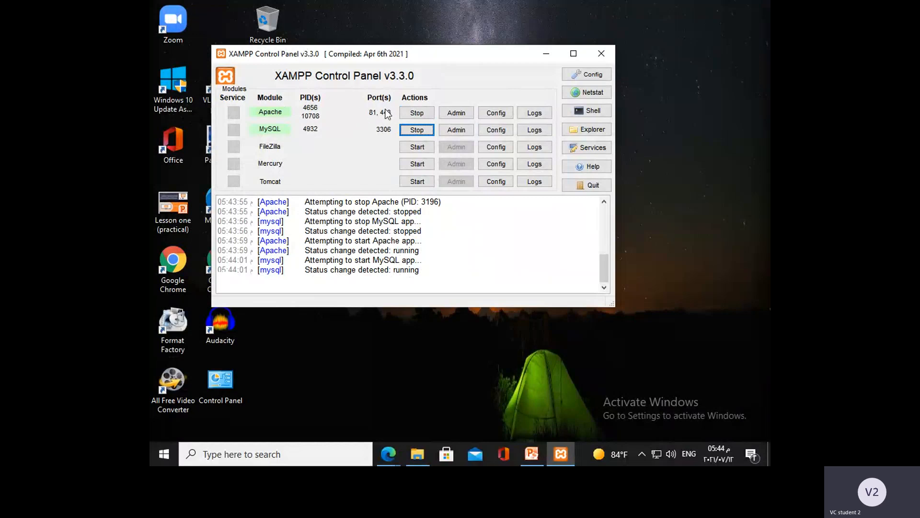
Step: Reopen Apache's httpd.conf file and set the port of the uncommented Listen directive back to 80
{"action": "left_click", "coordinate": [490, 115]}
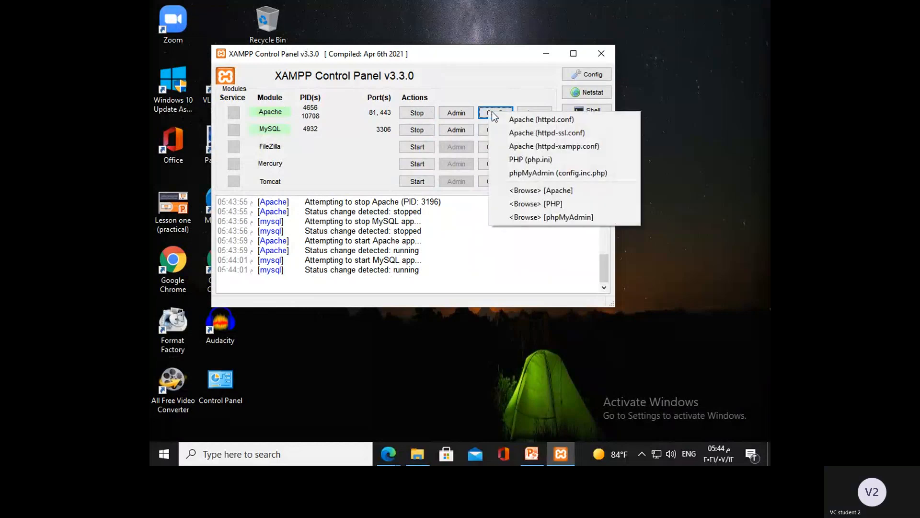
{"action": "left_click", "coordinate": [502, 119]}
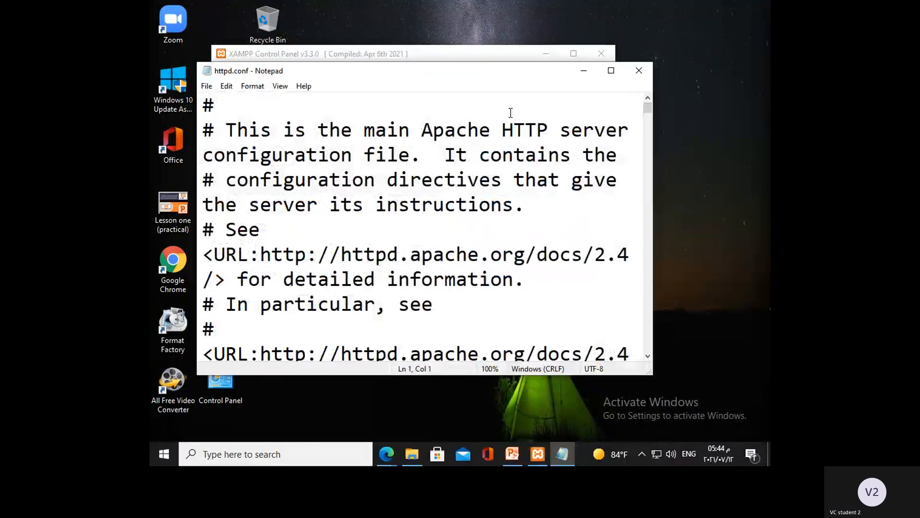
{"action": "left_click", "coordinate": [611, 71]}
{"action": "scroll", "coordinate": [259, 283], "scroll_direction": "down", "scroll_amount": 11}
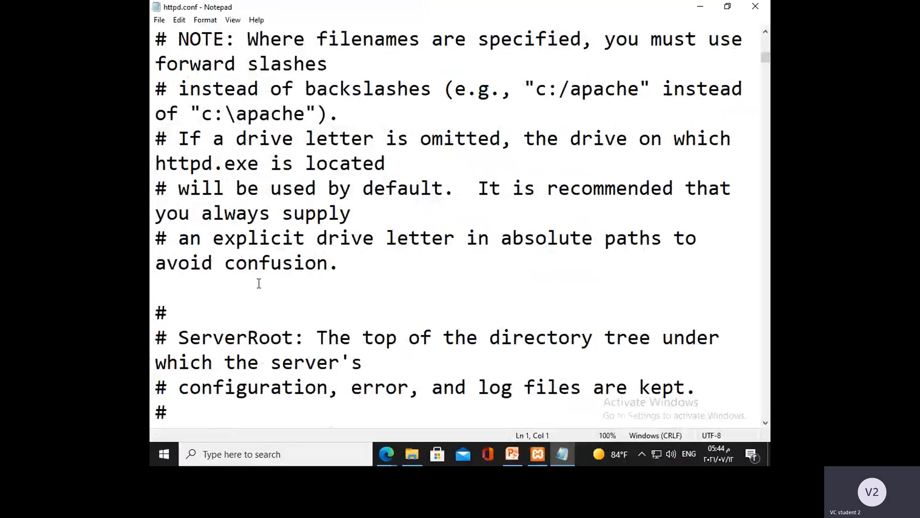
{"action": "scroll", "coordinate": [259, 283], "scroll_direction": "down", "scroll_amount": 10}
{"action": "left_click", "coordinate": [259, 338]}
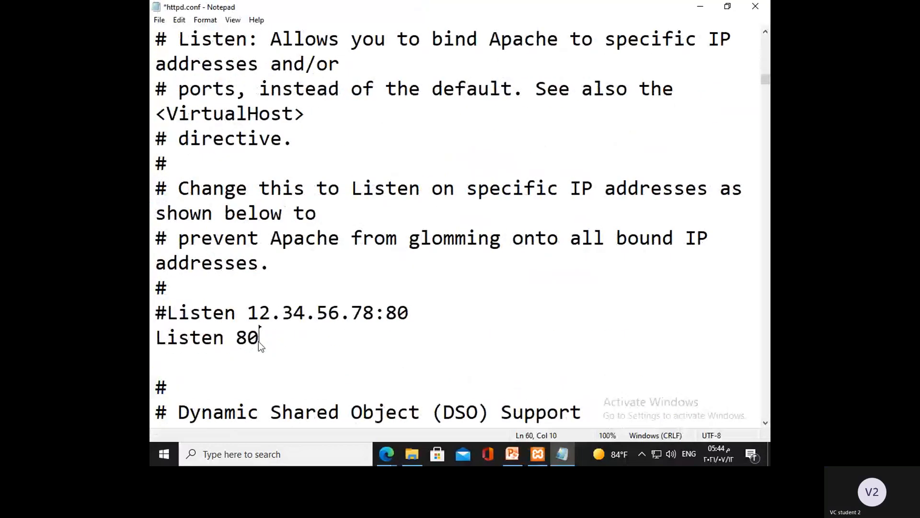
Step: Save httpd.conf with the restored port and close the file
{"action": "left_click", "coordinate": [160, 20]}
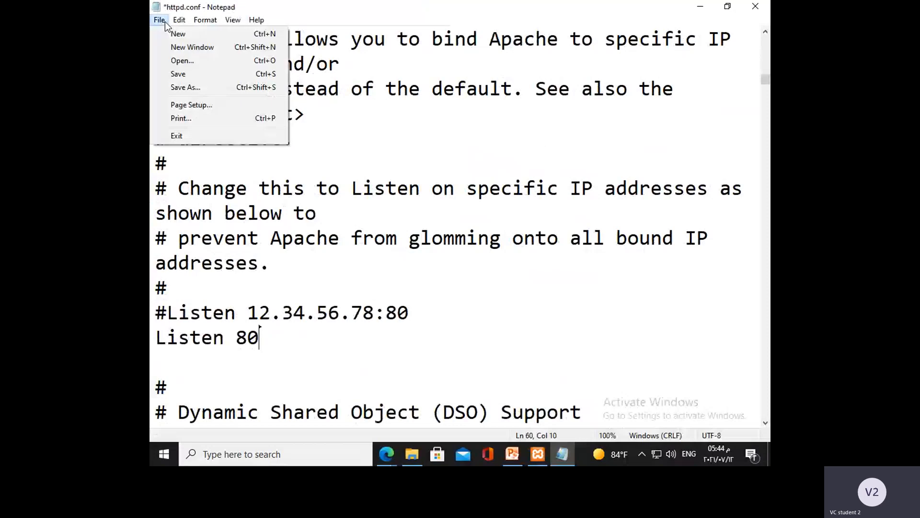
{"action": "left_click", "coordinate": [176, 75]}
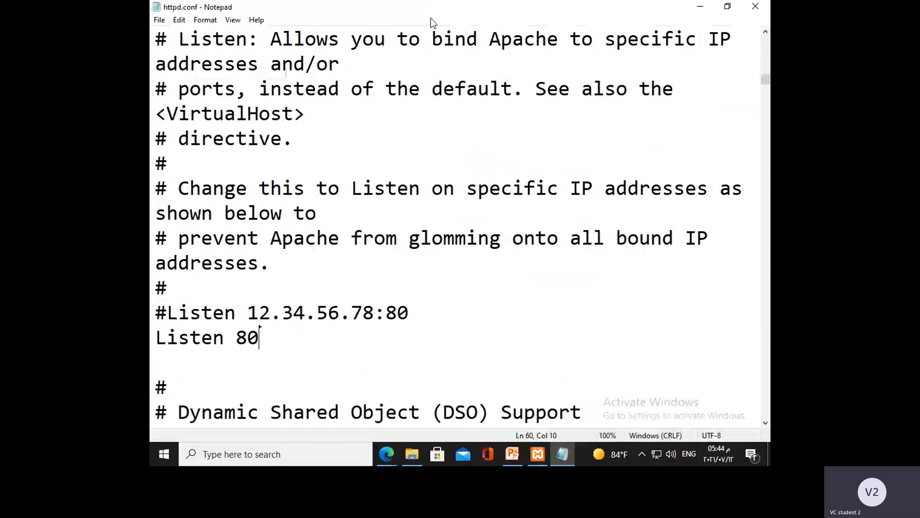
{"action": "left_click", "coordinate": [759, 12]}
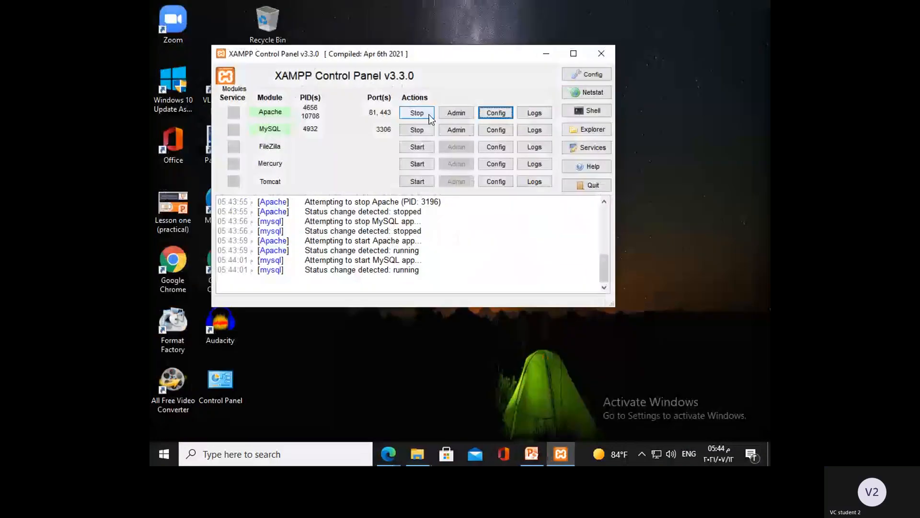
Step: Restart the Apache and MySQL modules and close the XAMPP Control Panel
{"action": "left_click", "coordinate": [410, 114]}
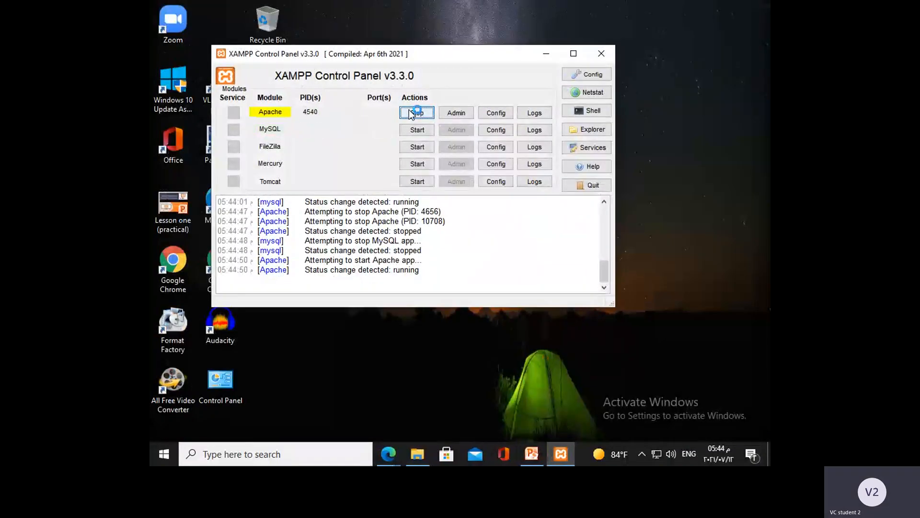
{"action": "left_click", "coordinate": [426, 128]}
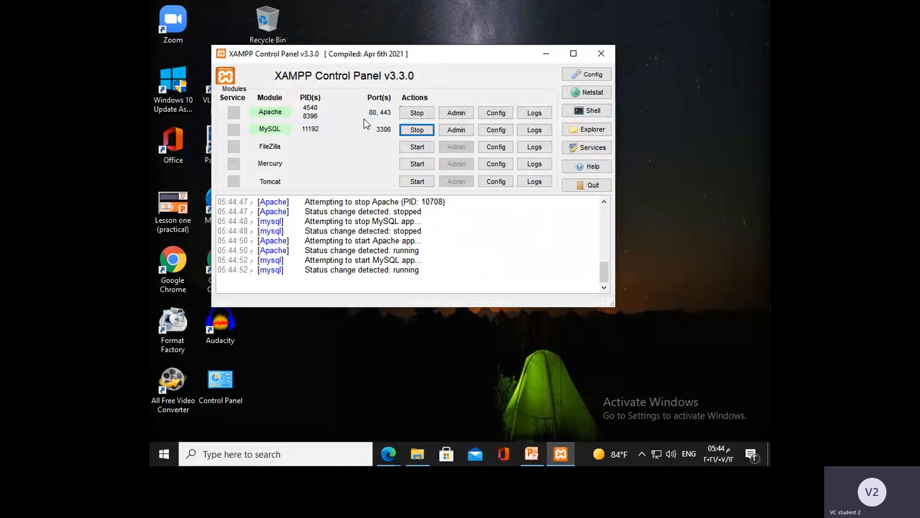
{"action": "left_click", "coordinate": [604, 58]}
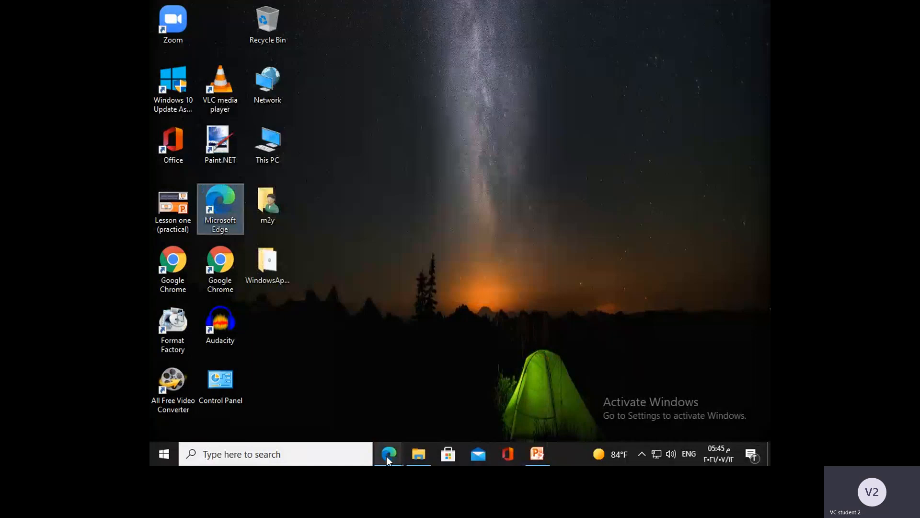
Step: Switch to the Teams meeting tab in Edge, briefly revisiting the "Installing XAMPP program" slide in PowerPoint
{"action": "left_click", "coordinate": [387, 454]}
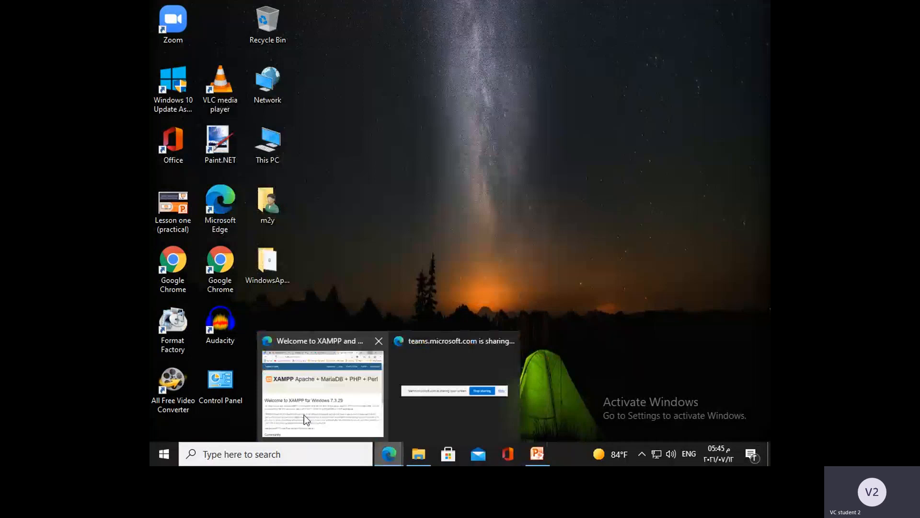
{"action": "left_click", "coordinate": [304, 415]}
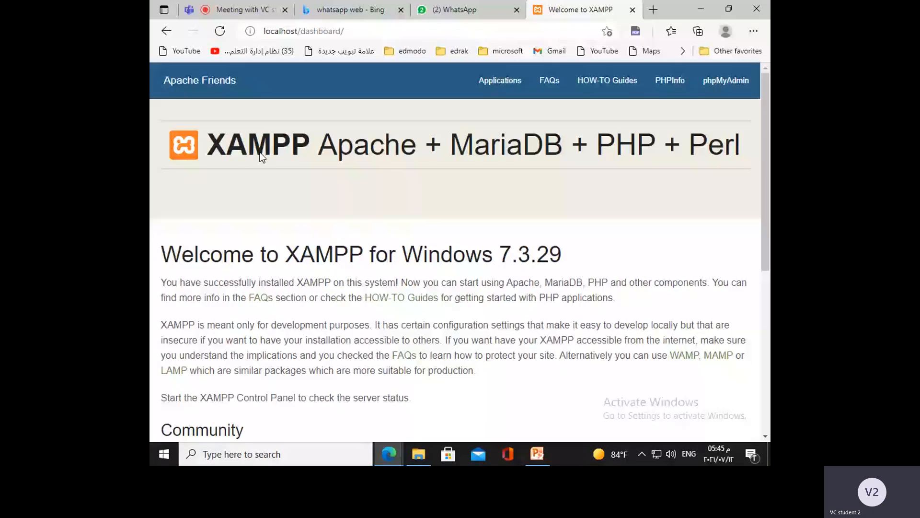
{"action": "left_click", "coordinate": [246, 10]}
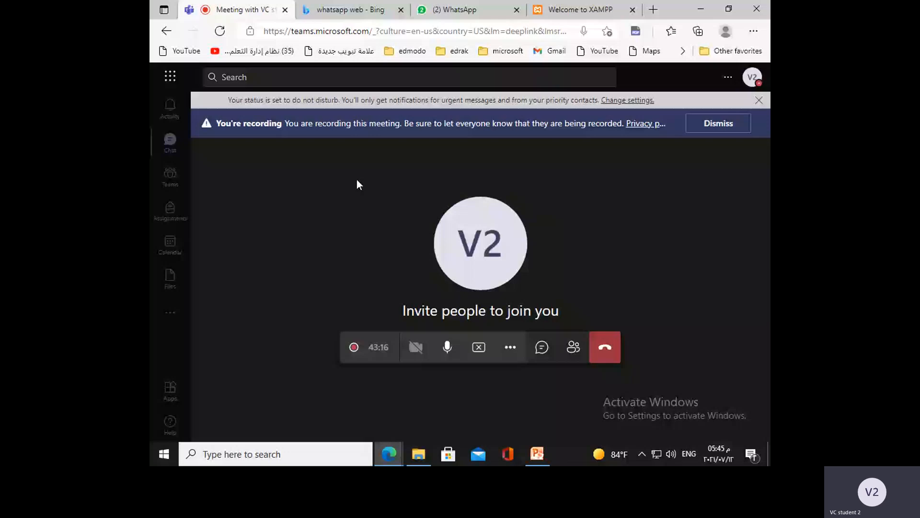
{"action": "key", "text": "alt+Tab"}
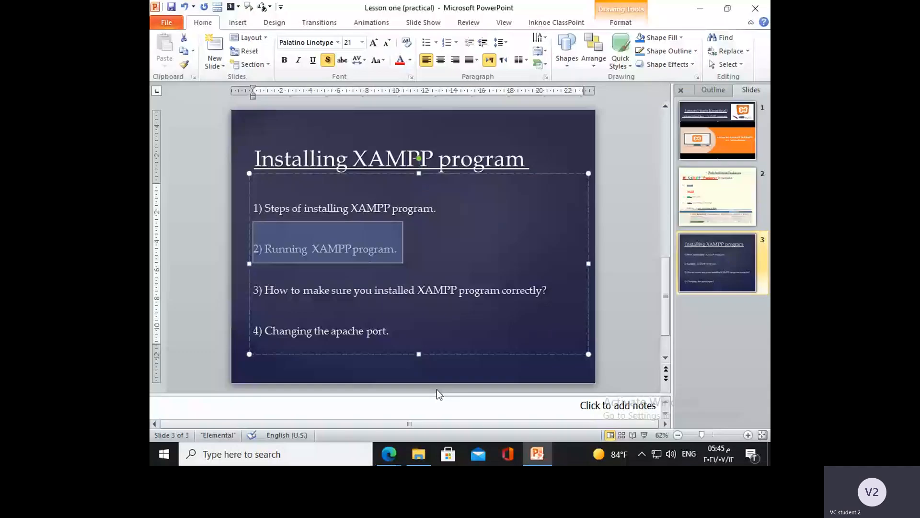
{"action": "left_click", "coordinate": [388, 454]}
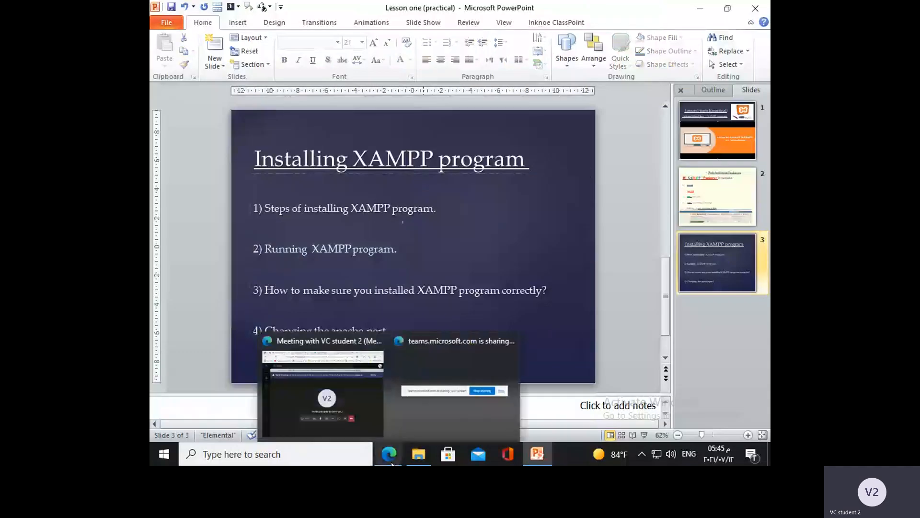
{"action": "left_click", "coordinate": [359, 408]}
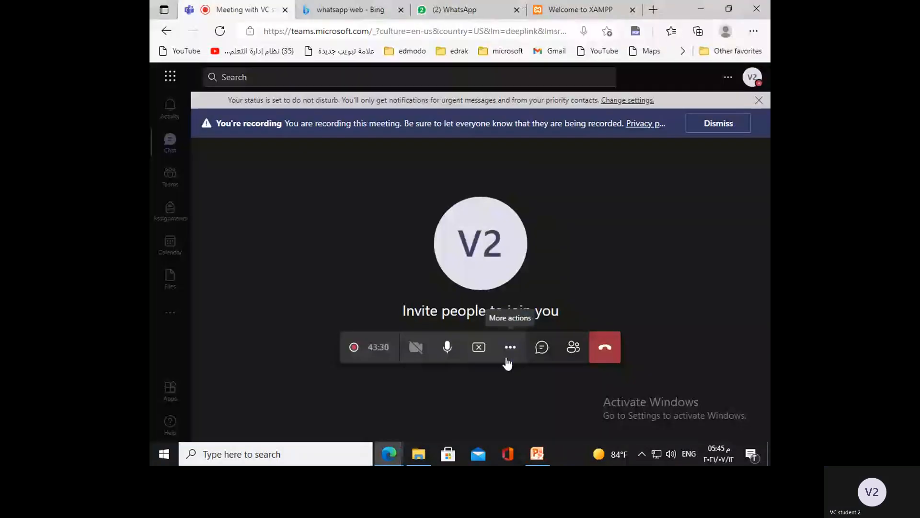